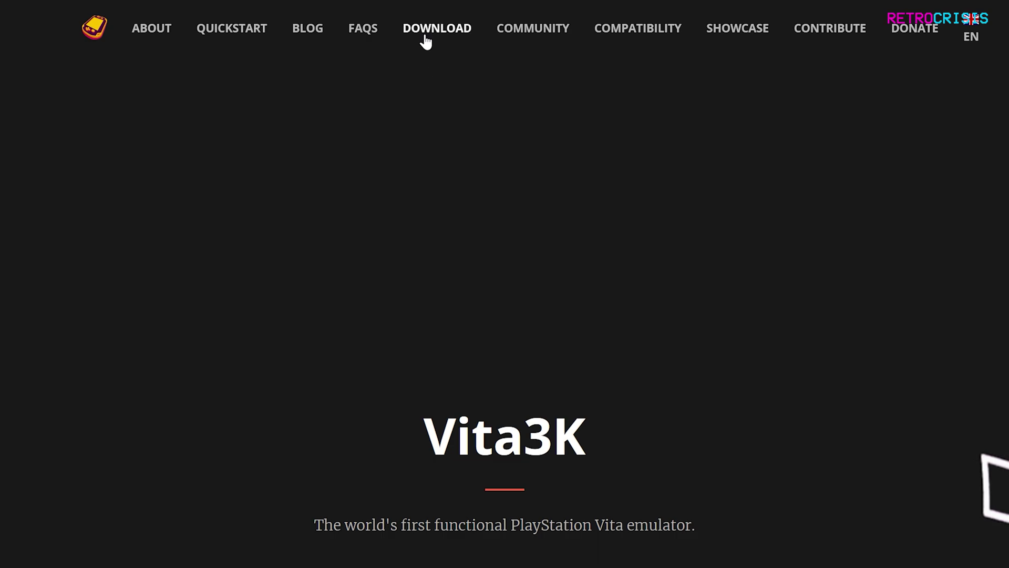
# - Jump to the DOWNLOAD section of the Vita3K website to get a build
pyautogui.click(426, 36)
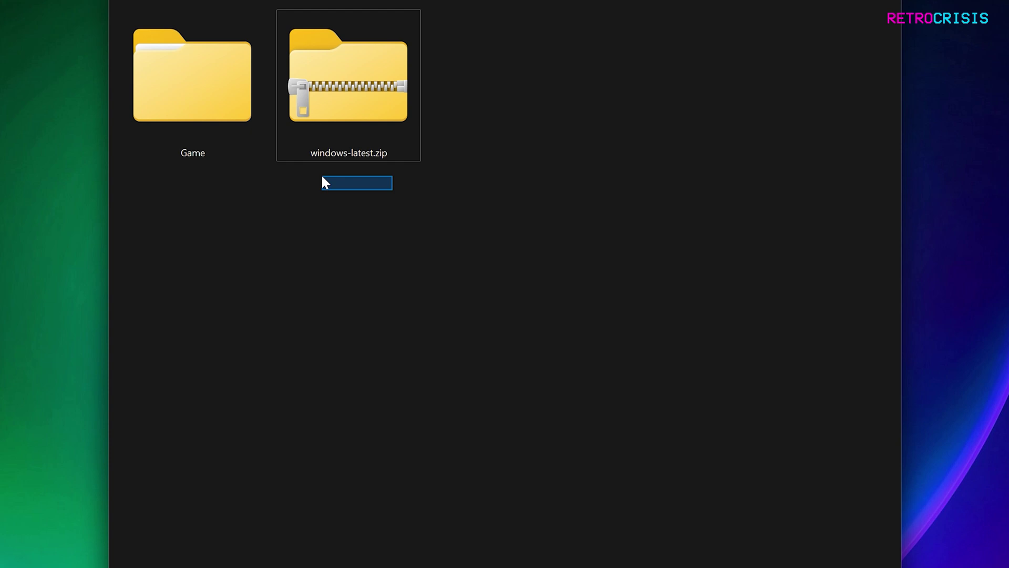
# - Extract windows-latest.zip with 7-Zip into a windows-latest folder and select Vita3K.exe inside it
pyautogui.moveTo(323, 182); pyautogui.dragTo(323, 182)
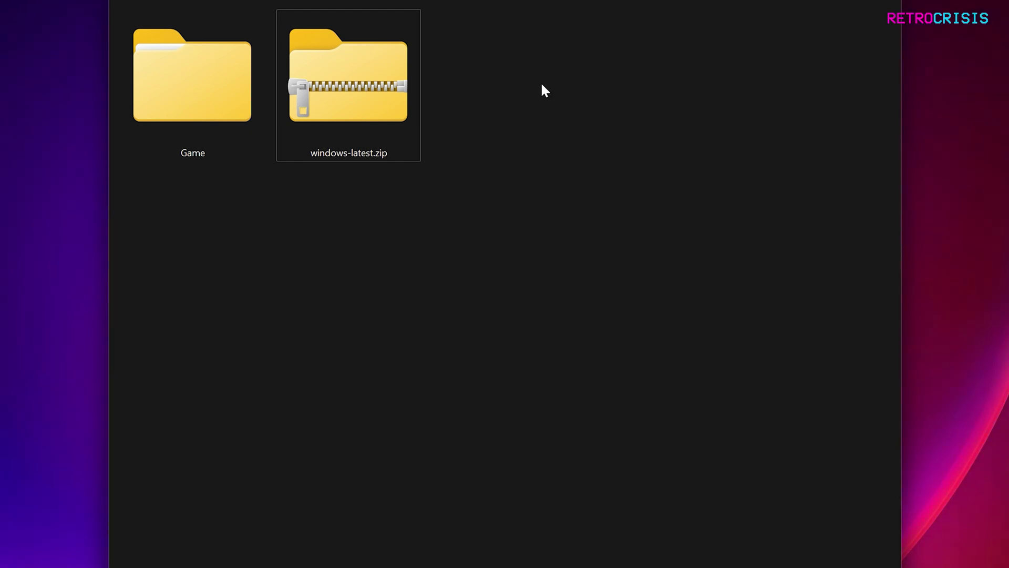
pyautogui.click(339, 100)
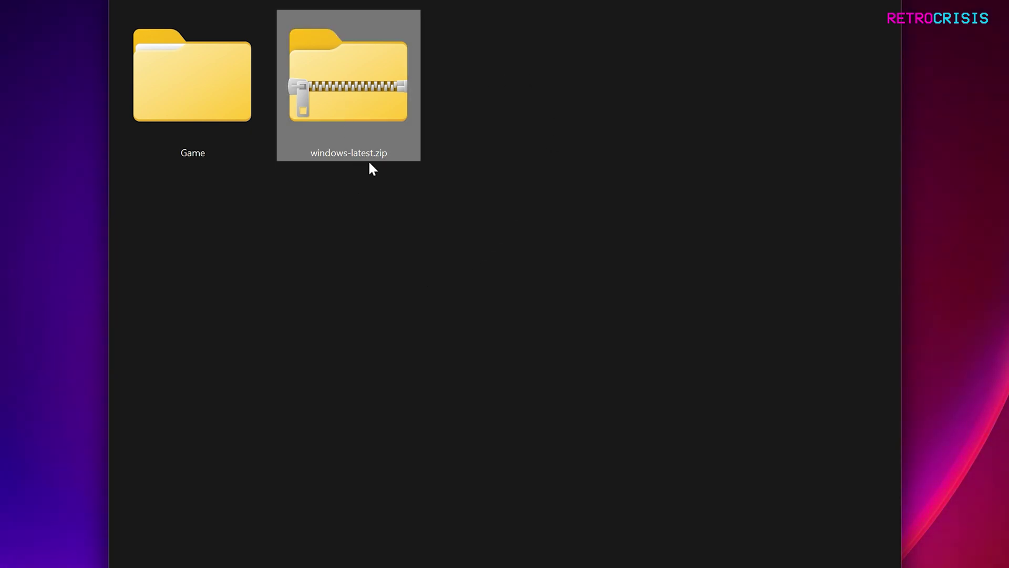
pyautogui.moveTo(363, 94); pyautogui.dragTo(477, 97)
pyautogui.moveTo(491, 107)
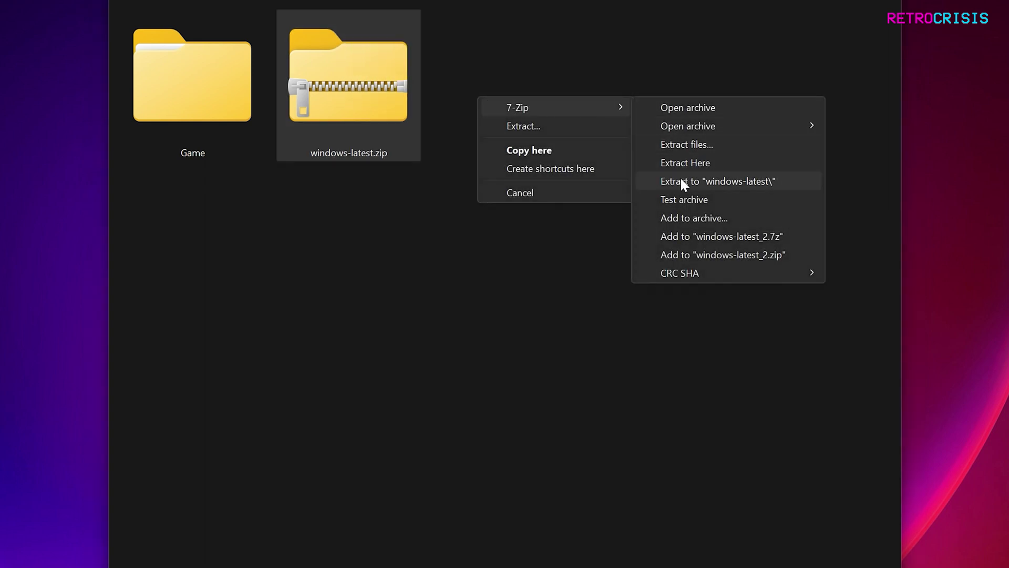
pyautogui.click(681, 181)
pyautogui.click(377, 430)
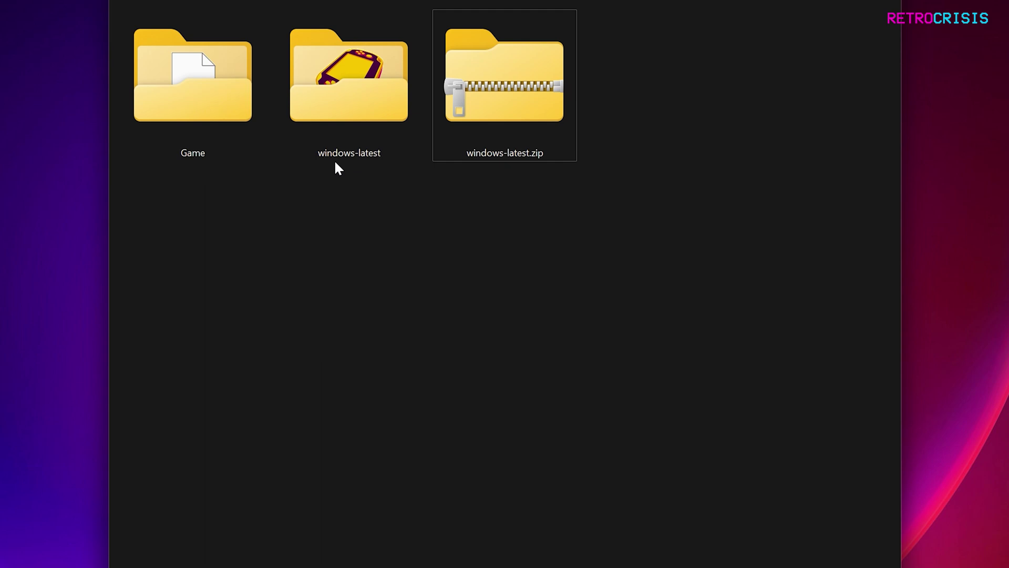
pyautogui.doubleClick(360, 96)
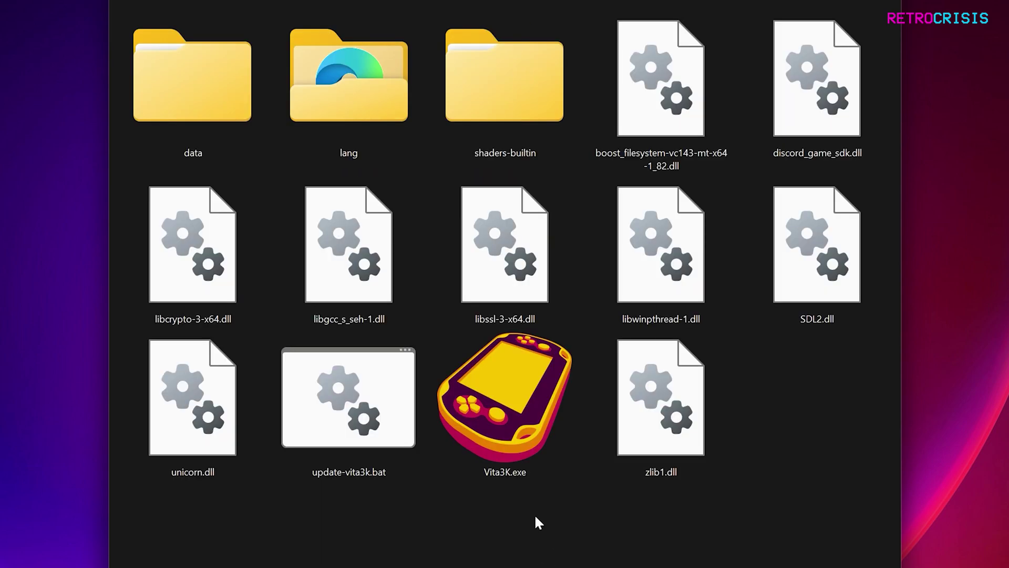
pyautogui.click(477, 421)
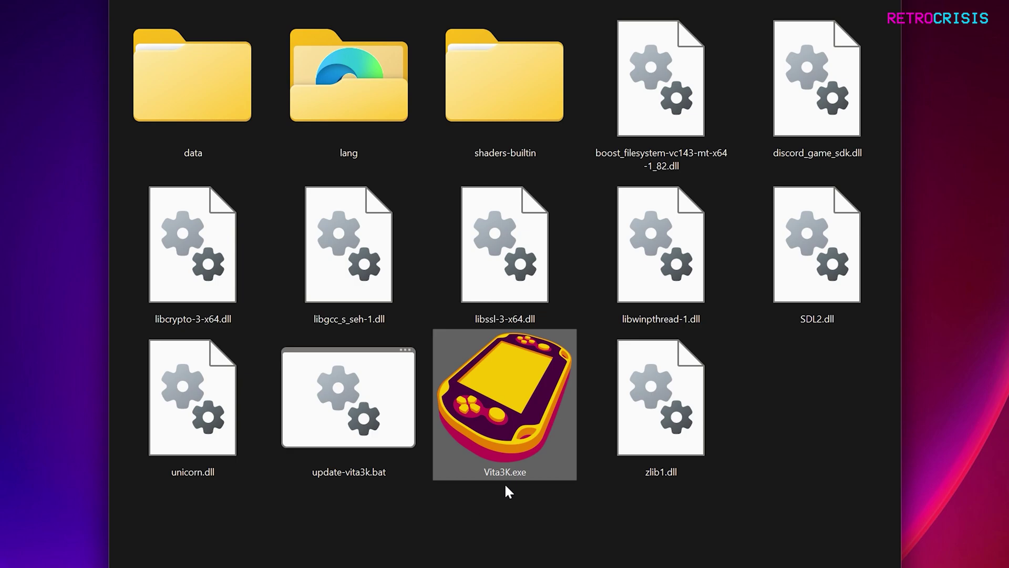
# - Launch Vita3K.exe and choose English (United Kingdom) as the language
pyautogui.doubleClick(505, 468)
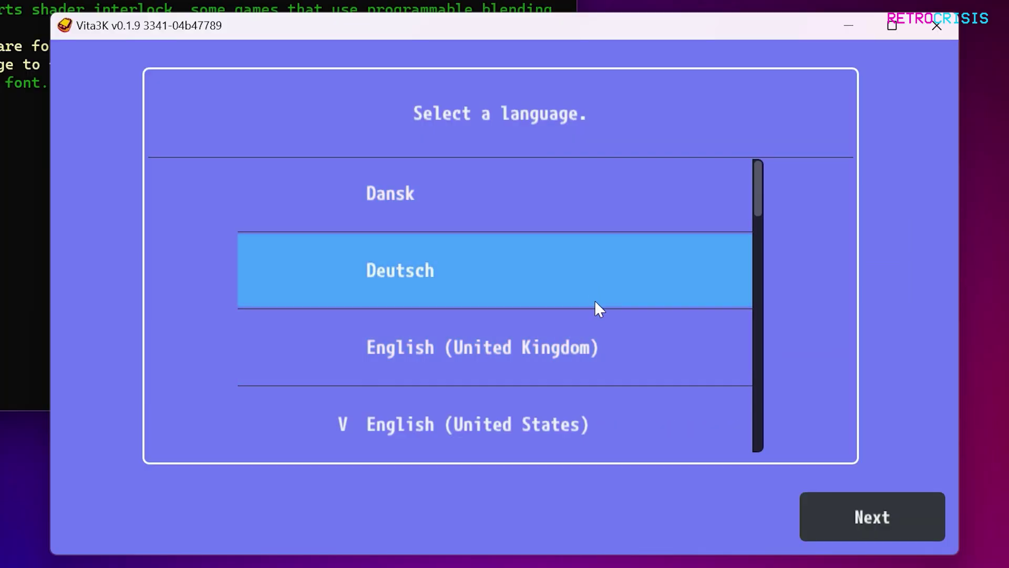
pyautogui.click(464, 367)
pyautogui.click(846, 519)
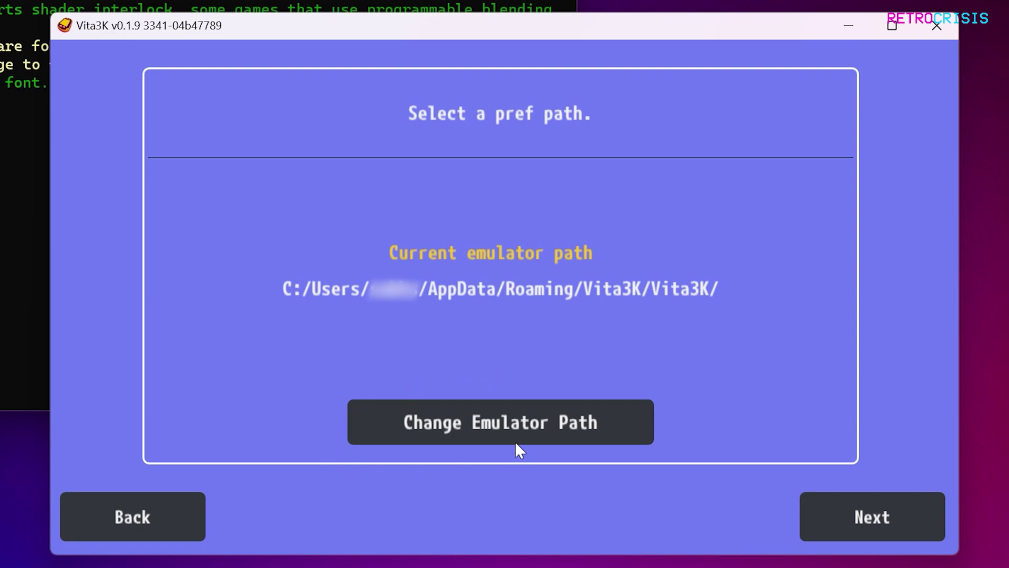
# - Keep the default pref path and start downloading the Vita firmware update
pyautogui.click(815, 523)
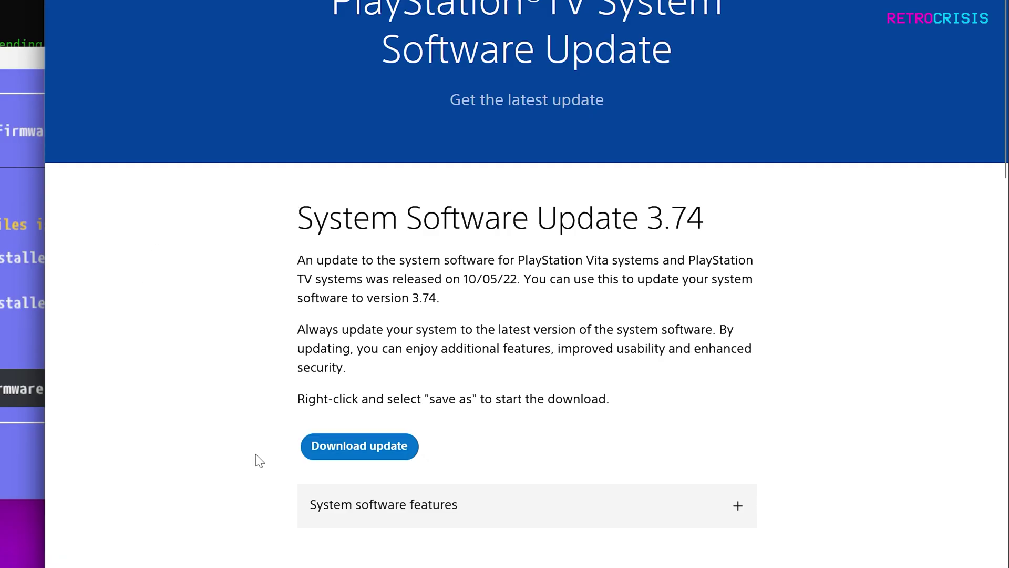
pyautogui.scroll(-5, 259, 462)
pyautogui.scroll(1, 383, 286)
pyautogui.click(322, 281)
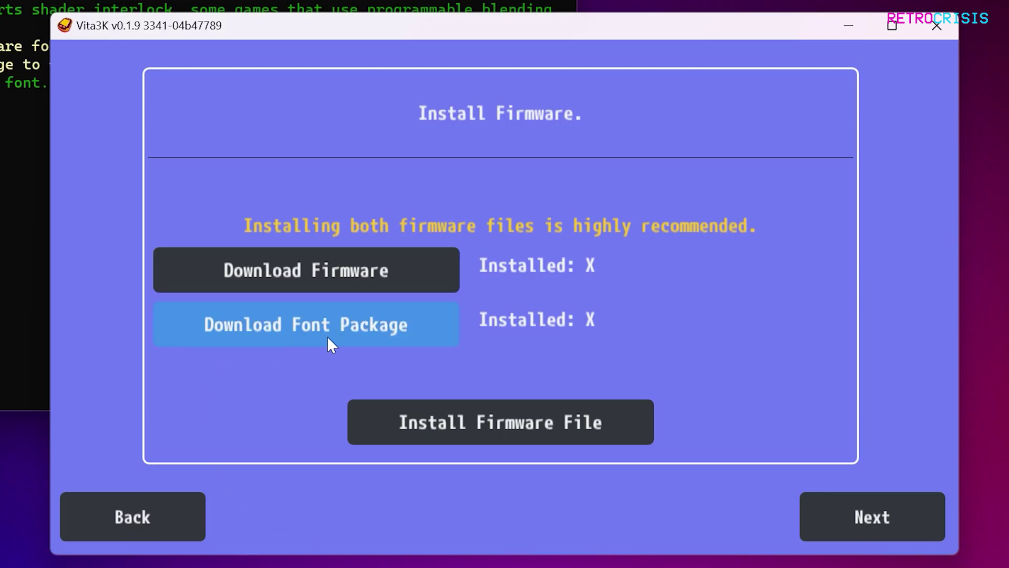
# - Download the font package, then install the PSVUPDAT.PUP firmware file
pyautogui.click(327, 335)
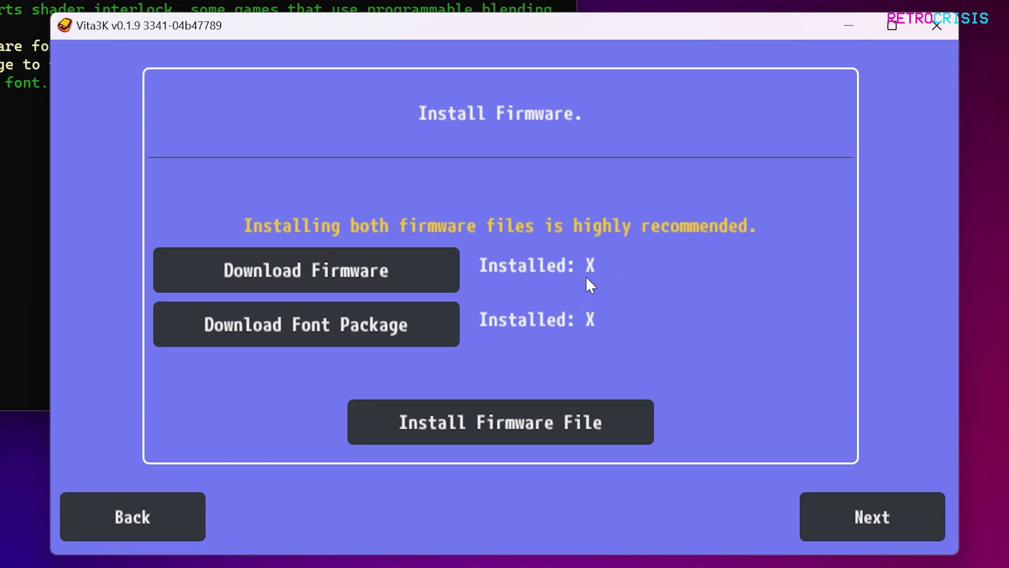
pyautogui.click(502, 442)
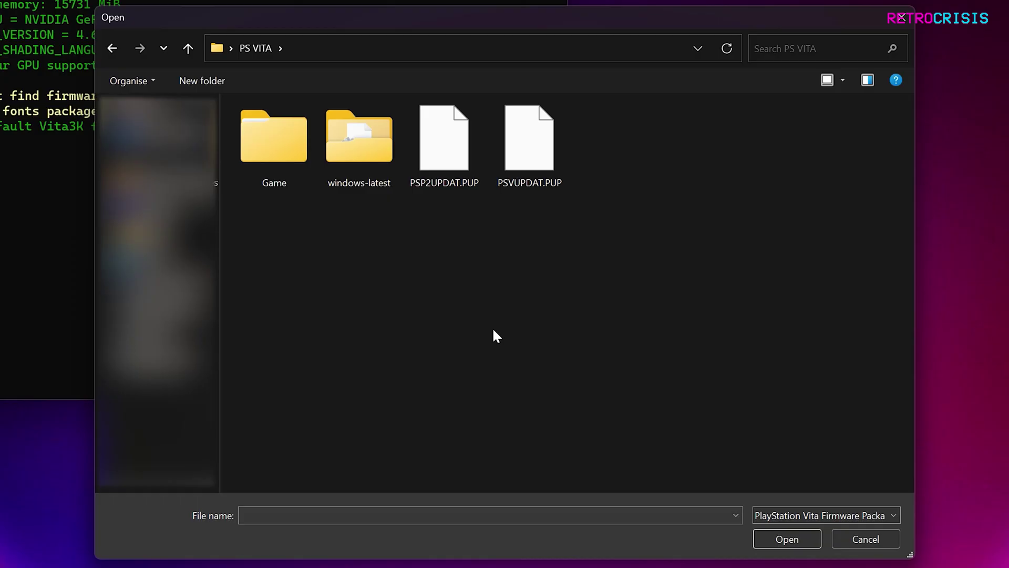
pyautogui.click(537, 182)
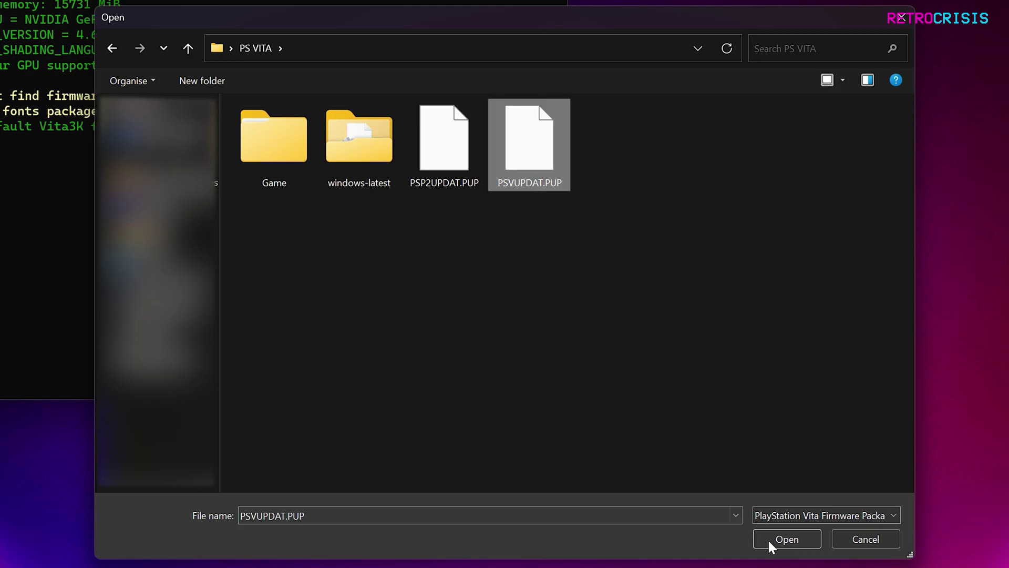
pyautogui.click(782, 542)
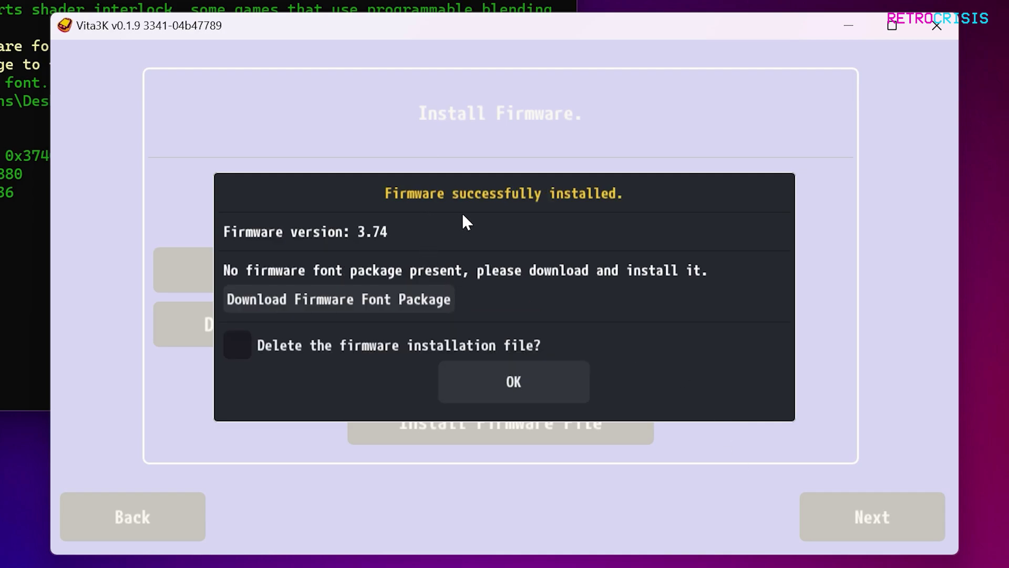
pyautogui.click(512, 389)
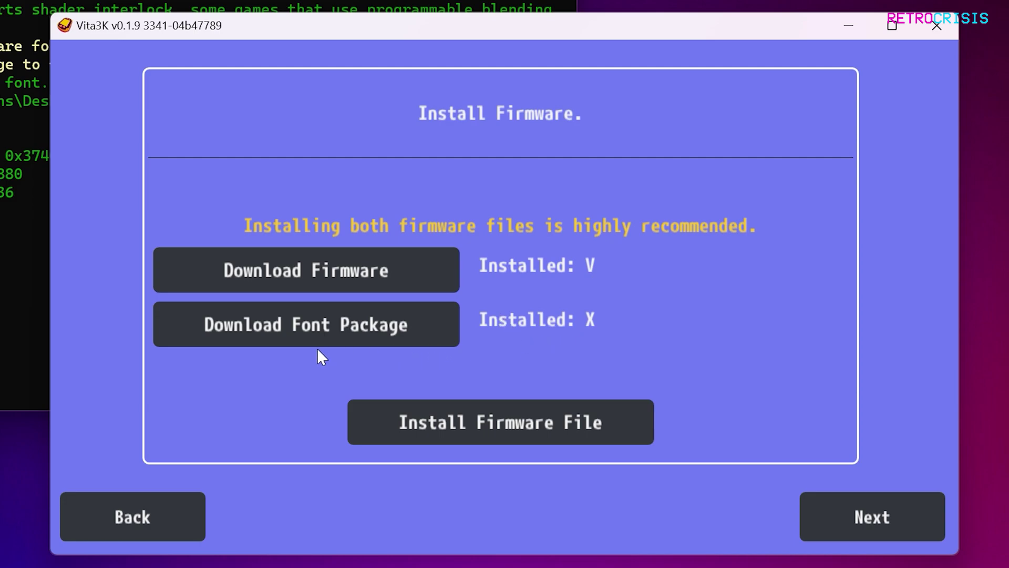
# - Install the PSP2UPDAT.PUP font package file and continue to interface settings
pyautogui.click(497, 414)
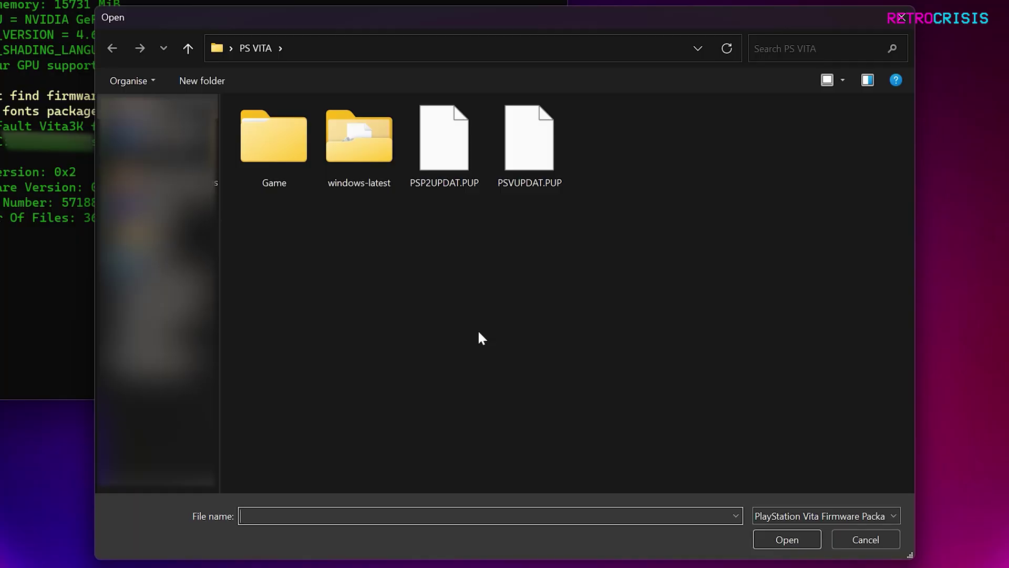
pyautogui.click(443, 152)
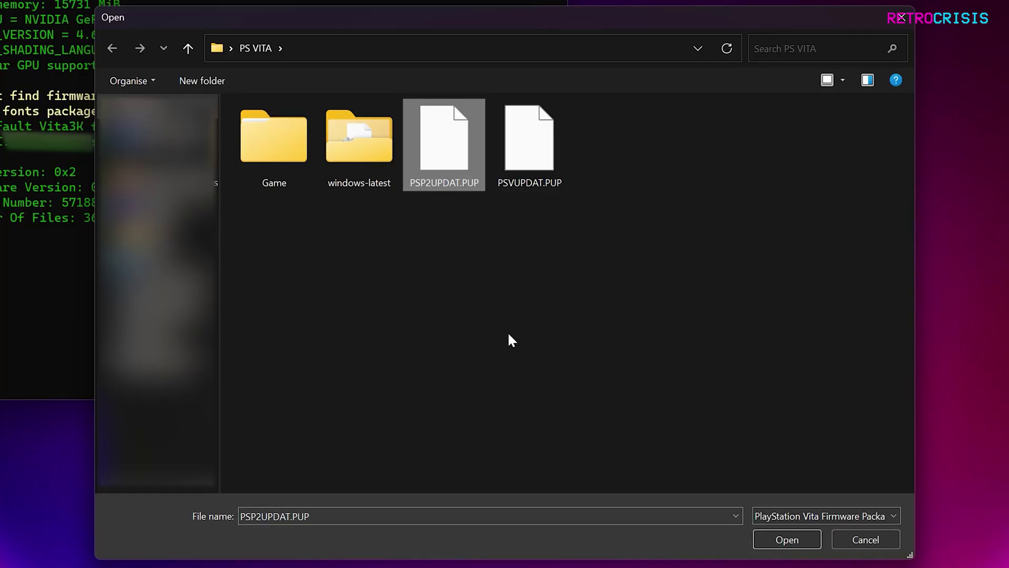
pyautogui.click(770, 538)
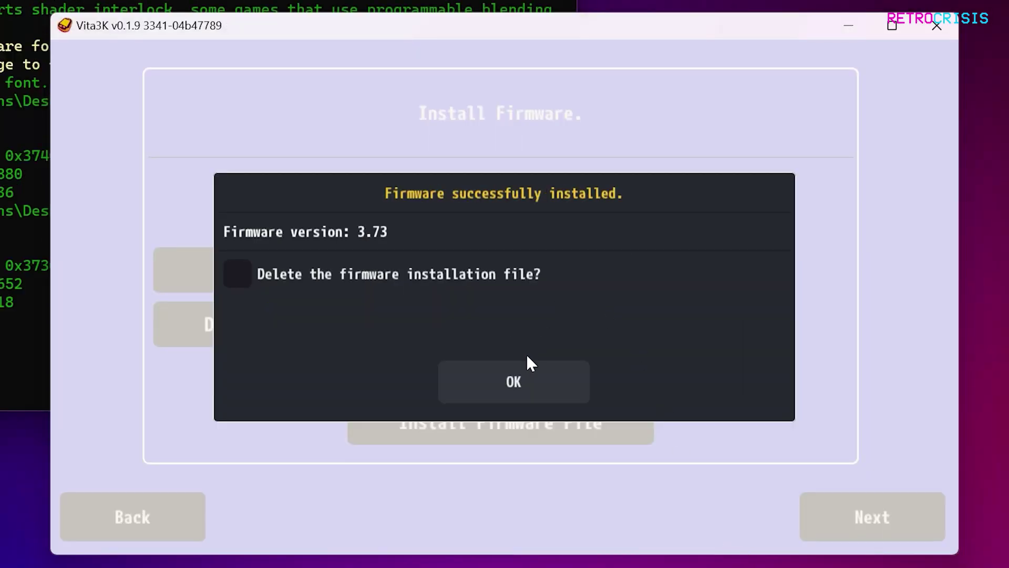
pyautogui.click(523, 374)
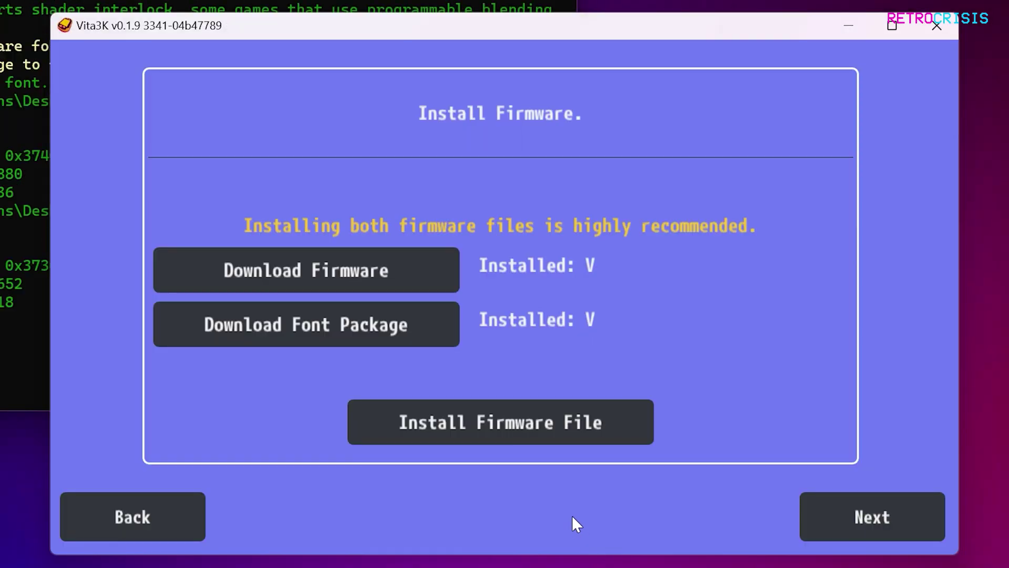
pyautogui.click(840, 528)
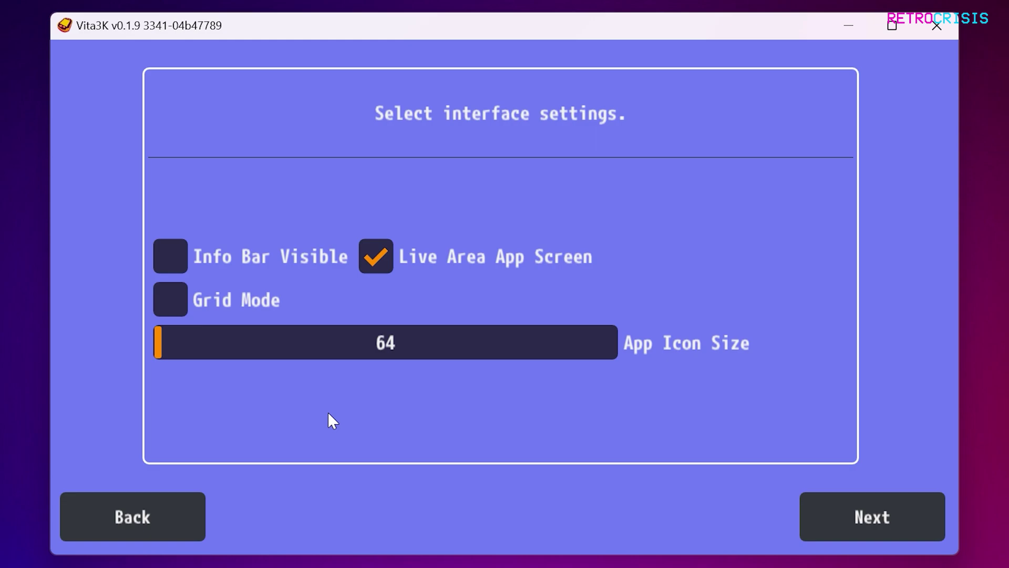
# - Accept the default interface settings (Live Area App Screen on, icon size 64) to finish setup
pyautogui.click(831, 524)
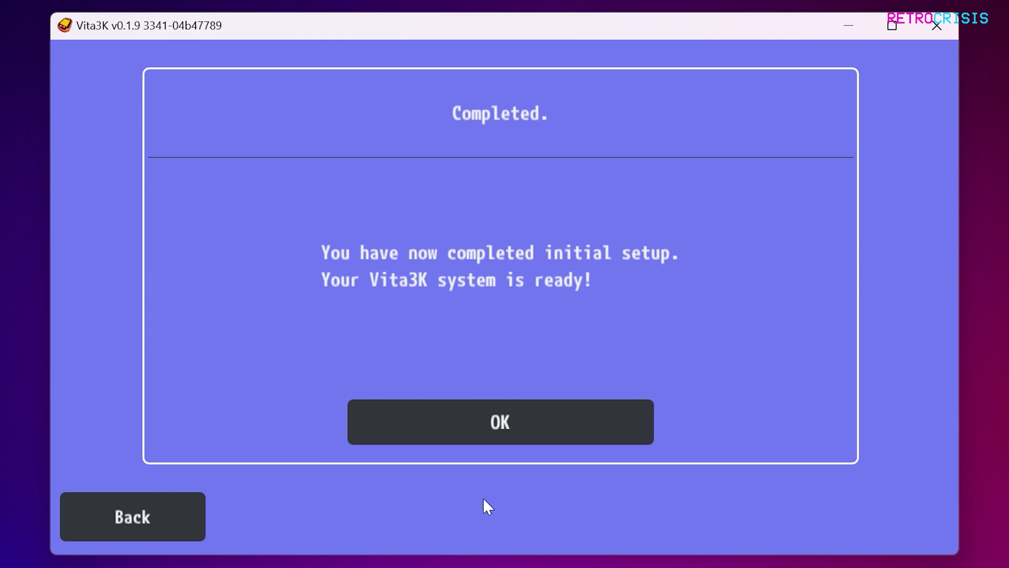
# - Close the Completed page and dismiss the welcome message with Show next time unticked
pyautogui.click(574, 438)
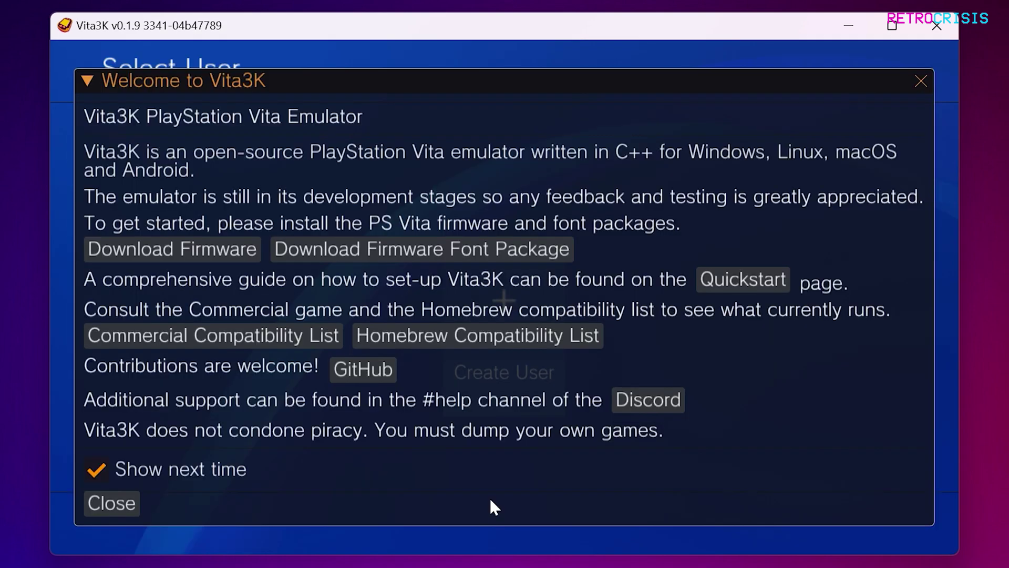
pyautogui.click(97, 468)
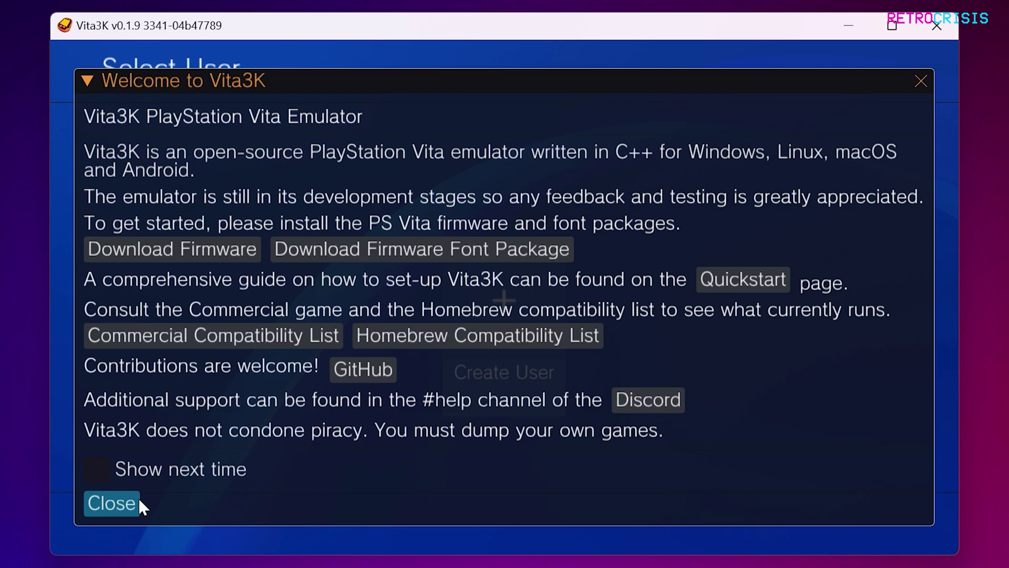
pyautogui.click(110, 502)
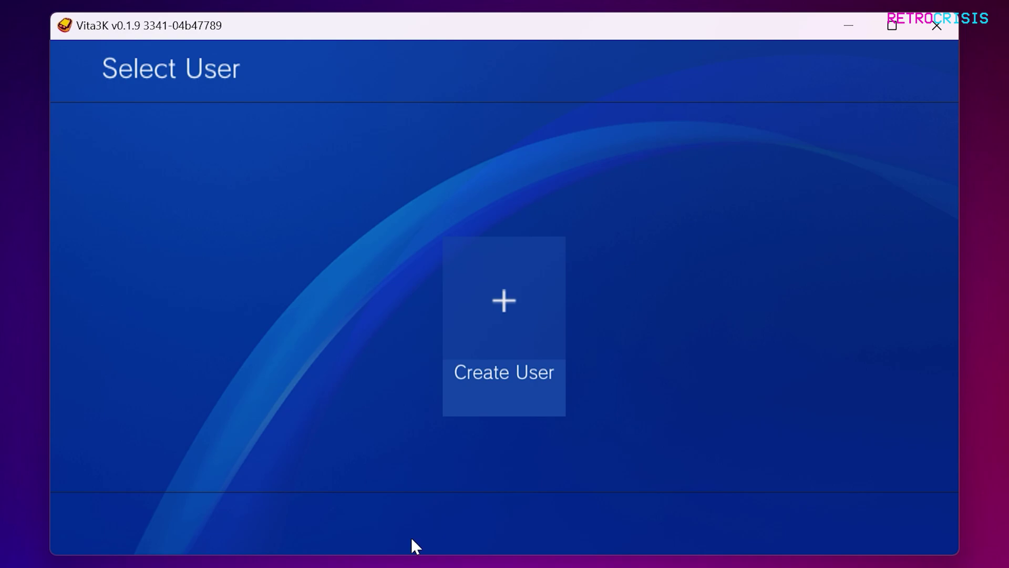
# - Start a new user profile and replace the default User1 name with a custom name
pyautogui.click(499, 391)
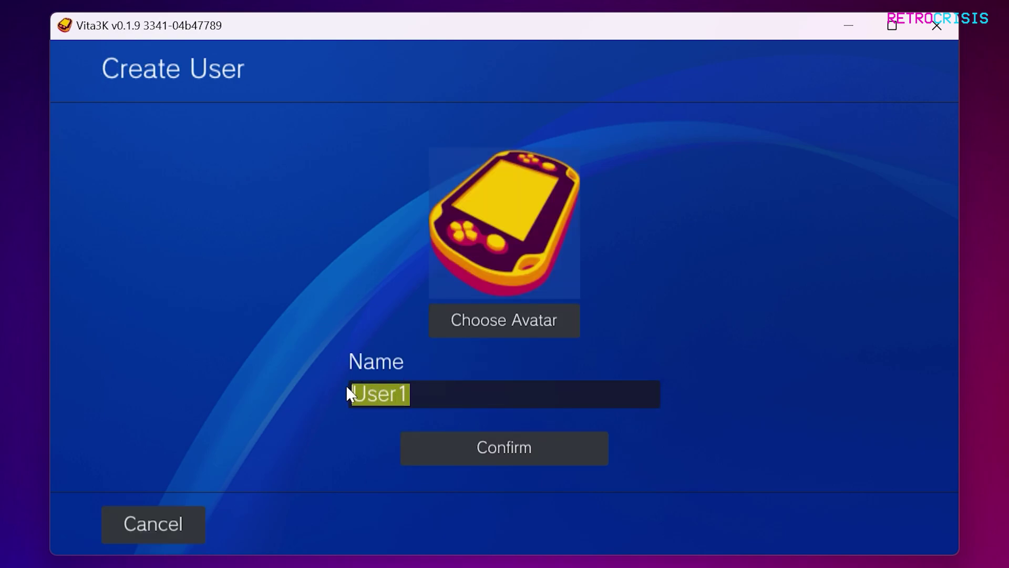
pyautogui.write('Retro Crisis')
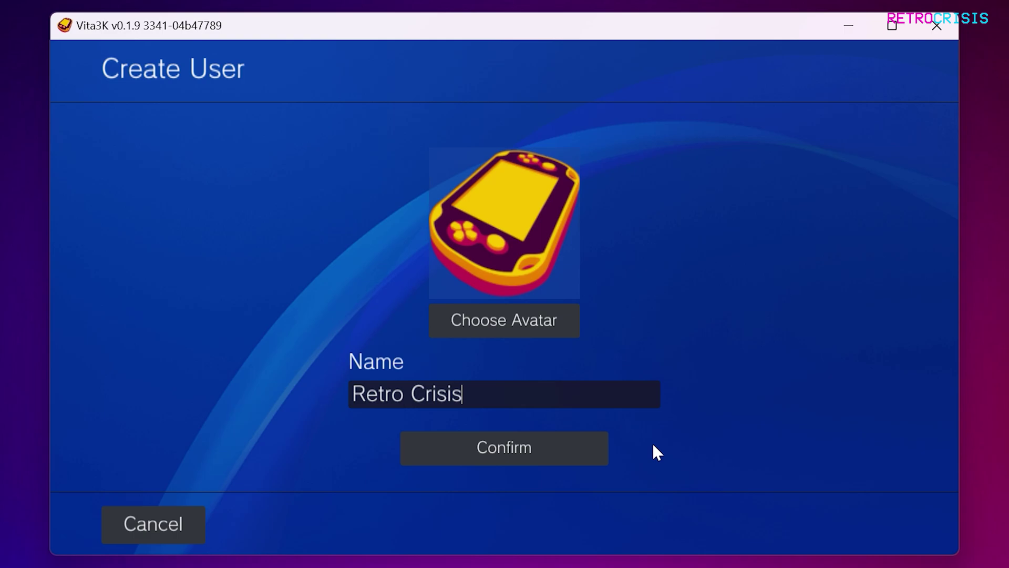
# - Confirm the new profile, acknowledge its creation, and sign in with it
pyautogui.click(510, 453)
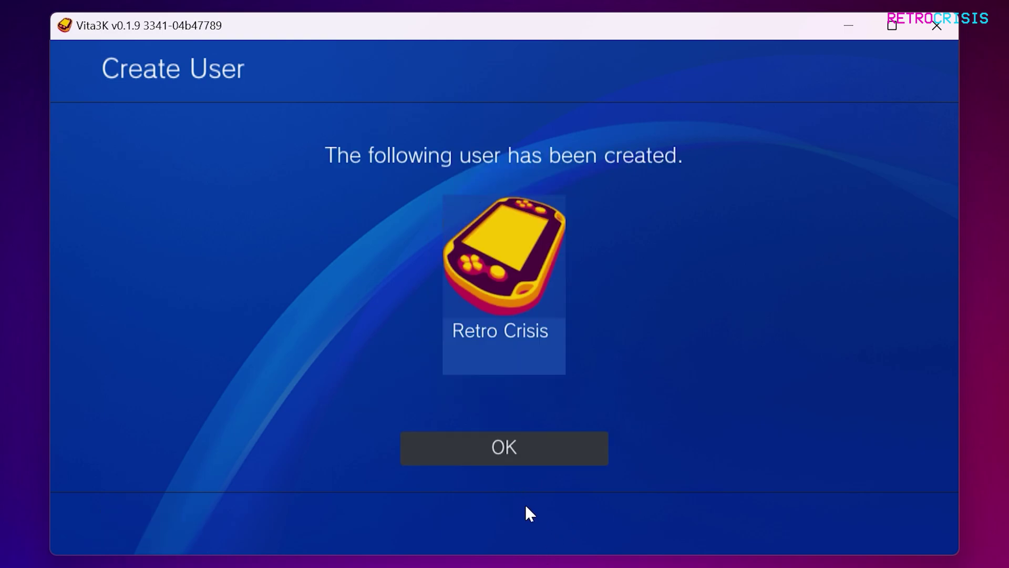
pyautogui.click(522, 453)
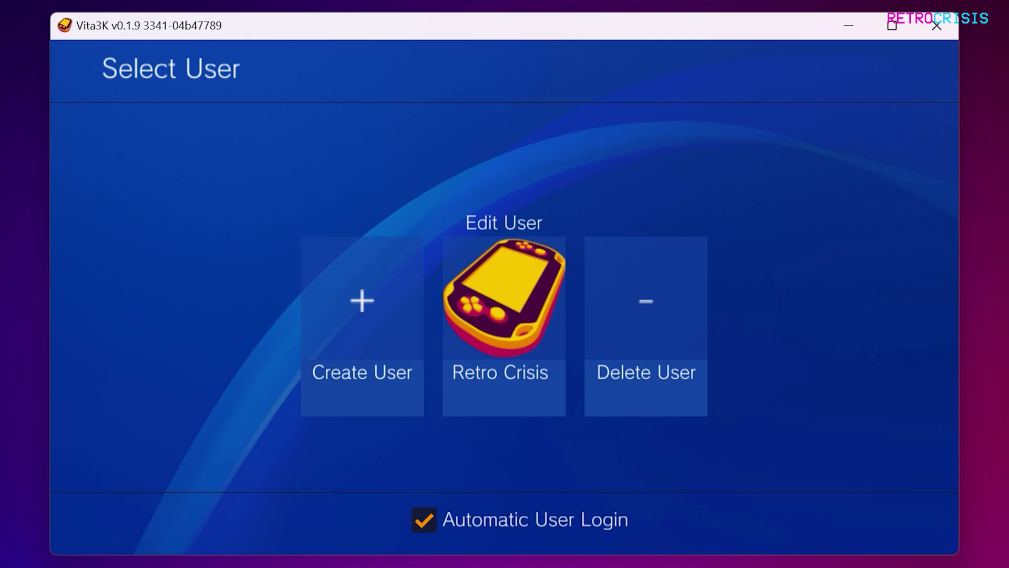
pyautogui.click(517, 332)
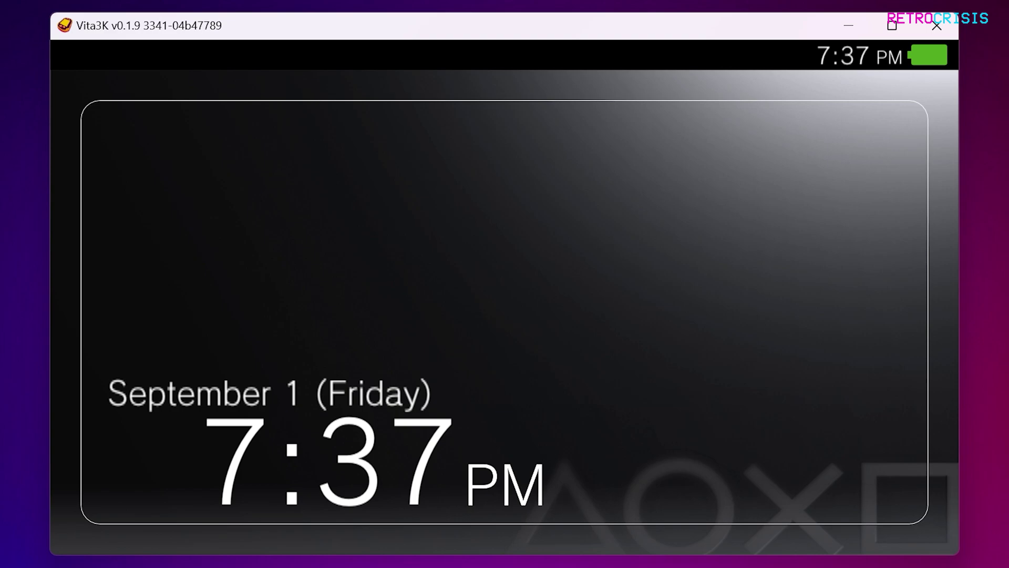
# - Dismiss the lock screen to reach the home list of system apps
pyautogui.click(476, 310)
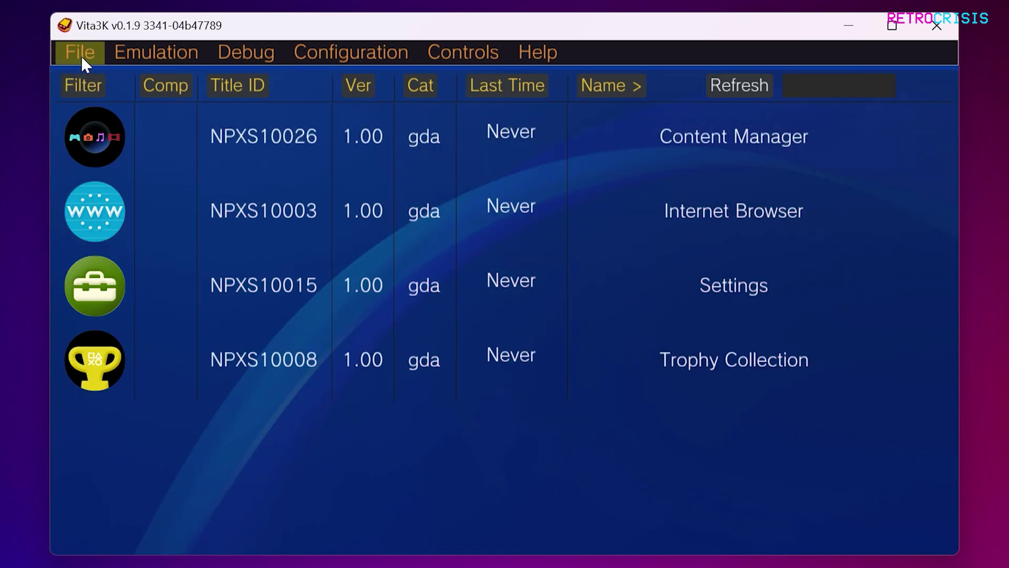
# - Open the emulator's pref path folder from the File menu
pyautogui.click(82, 57)
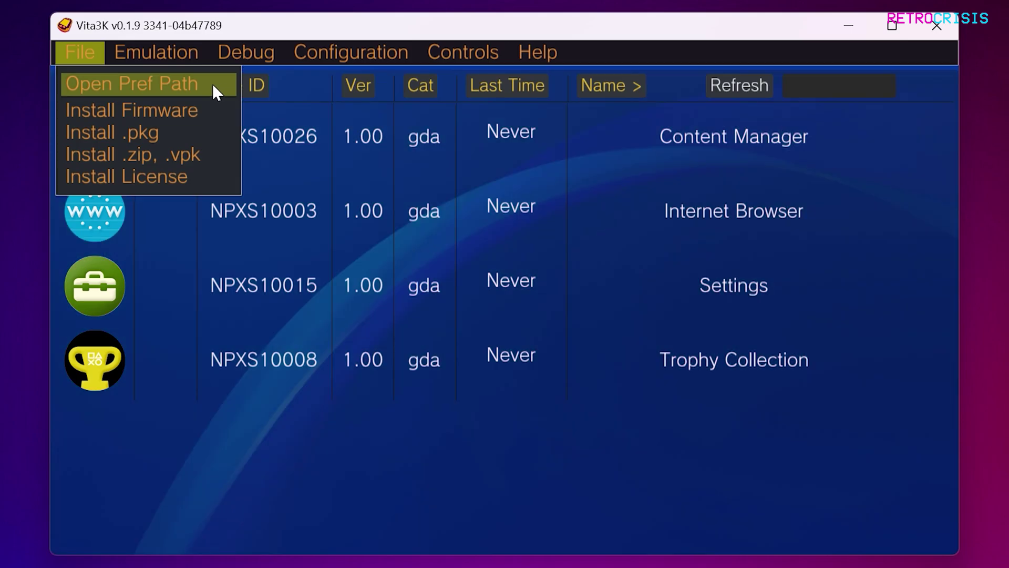
pyautogui.click(212, 84)
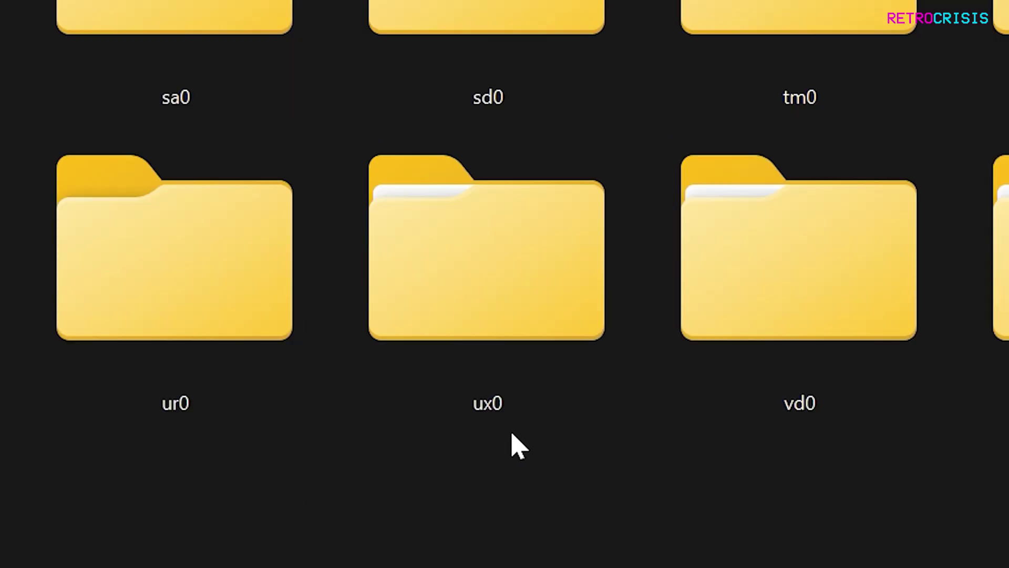
# - Go into ux0\app, where the three game folders are pasted, and inspect PCSB00245
pyautogui.doubleClick(505, 431)
pyautogui.doubleClick(137, 79)
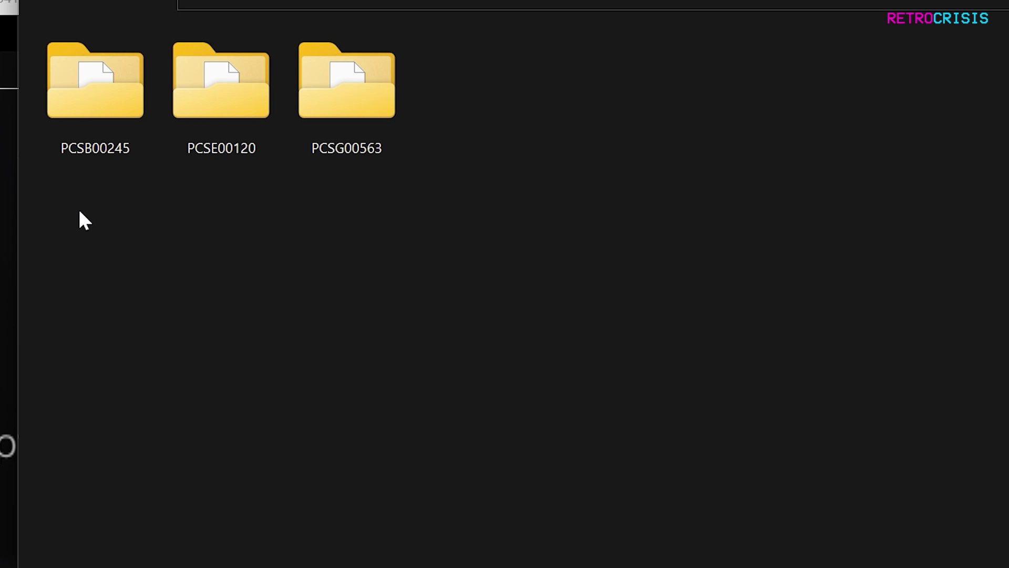
pyautogui.doubleClick(105, 84)
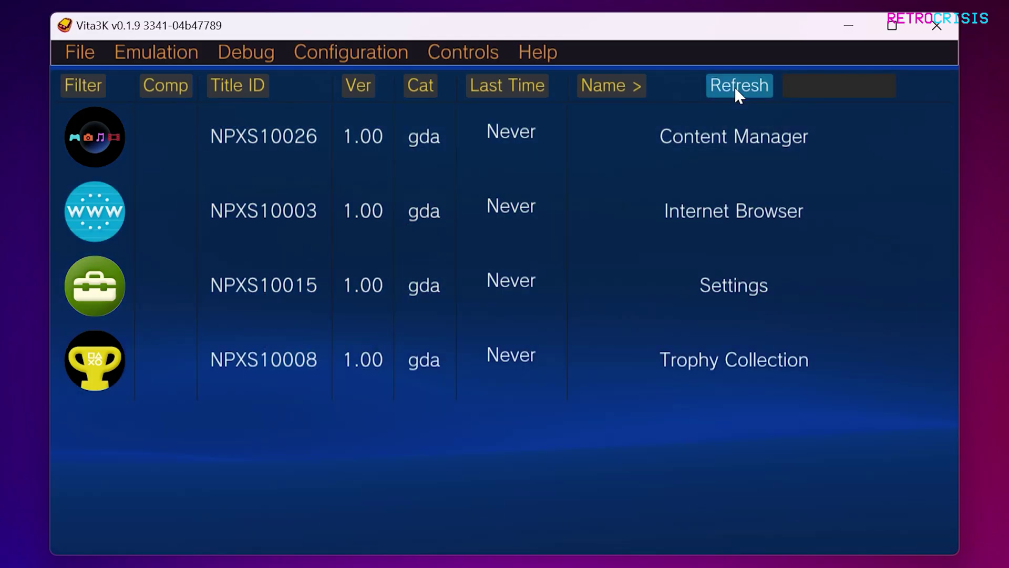
# - Refresh the game list so PCSB00245, PCSE00120 and PCSG00563 appear among the system apps
pyautogui.click(738, 87)
pyautogui.scroll(-1, 259, 412)
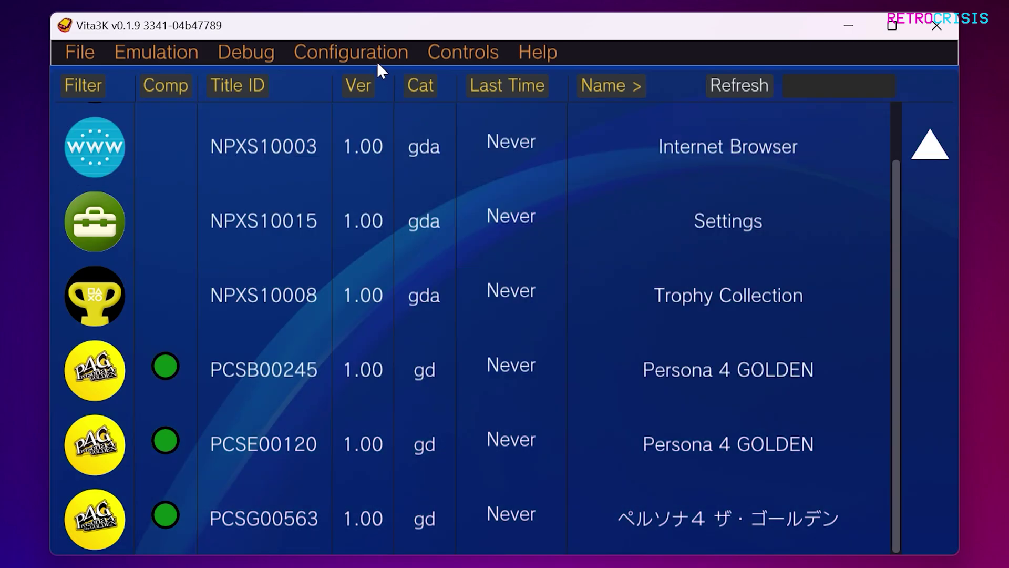
pyautogui.click(375, 56)
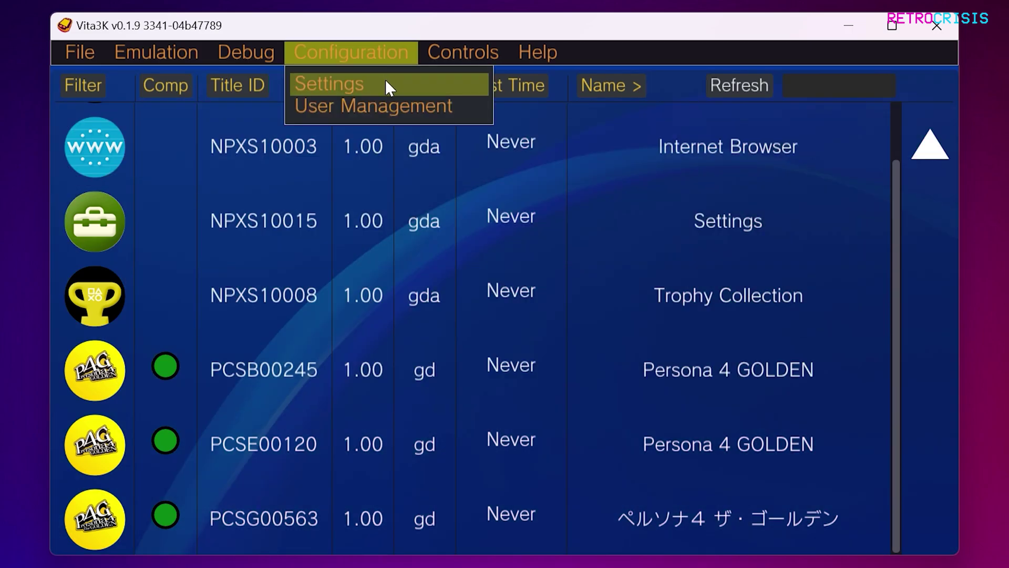
# - Open Configuration > Settings with Vita3K maximized and move to the GPU page
pyautogui.click(385, 81)
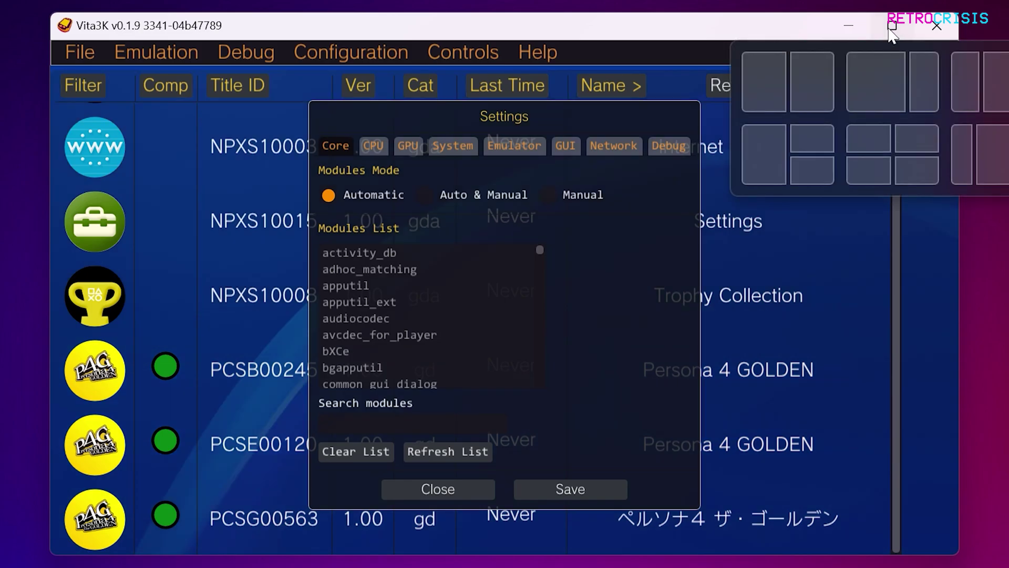
pyautogui.click(885, 33)
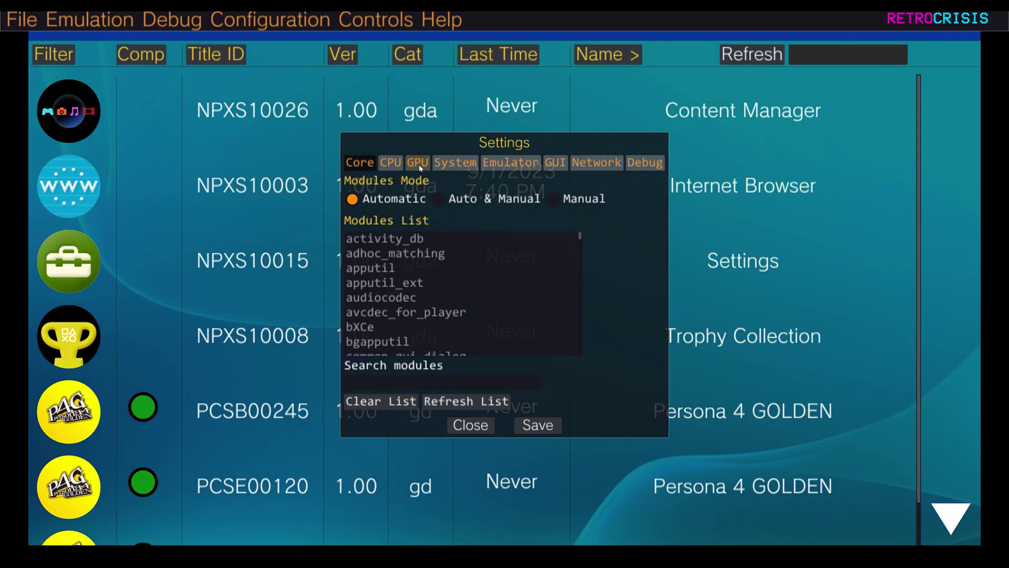
pyautogui.click(418, 164)
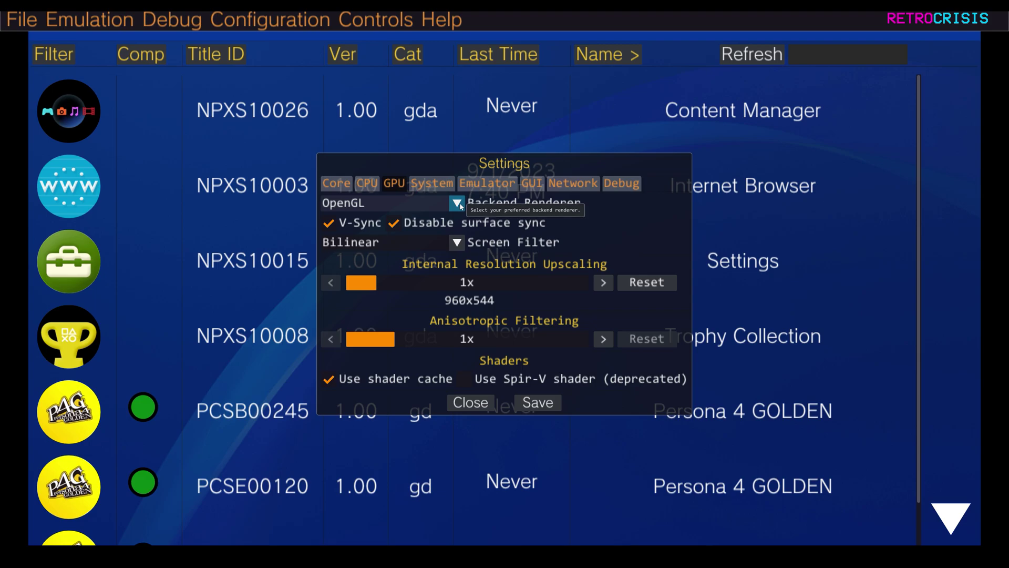
# - Switch the backend renderer to Vulkan, keeping Bilinear filter and 1x upscaling, then close Settings
pyautogui.click(461, 205)
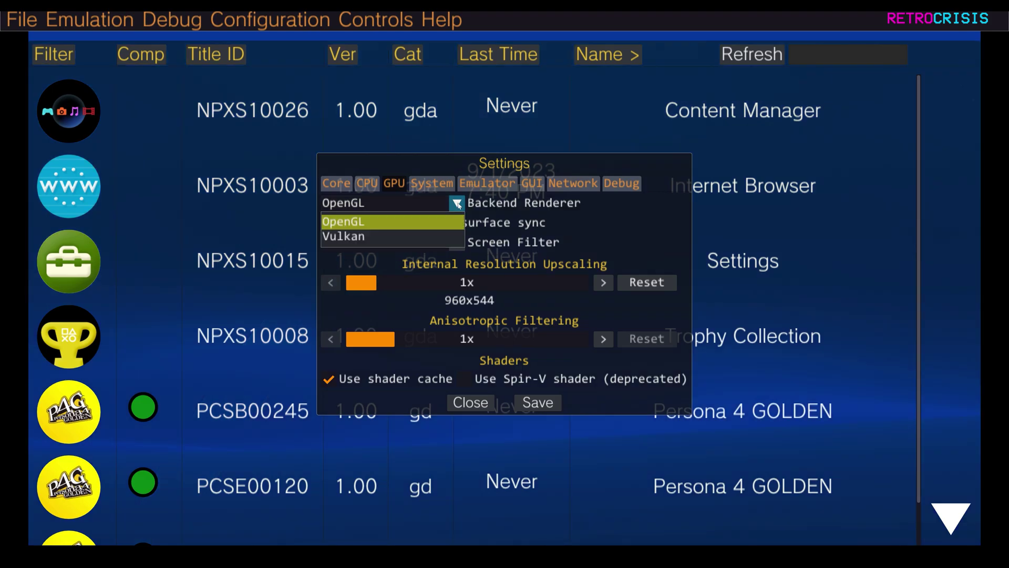
pyautogui.click(411, 237)
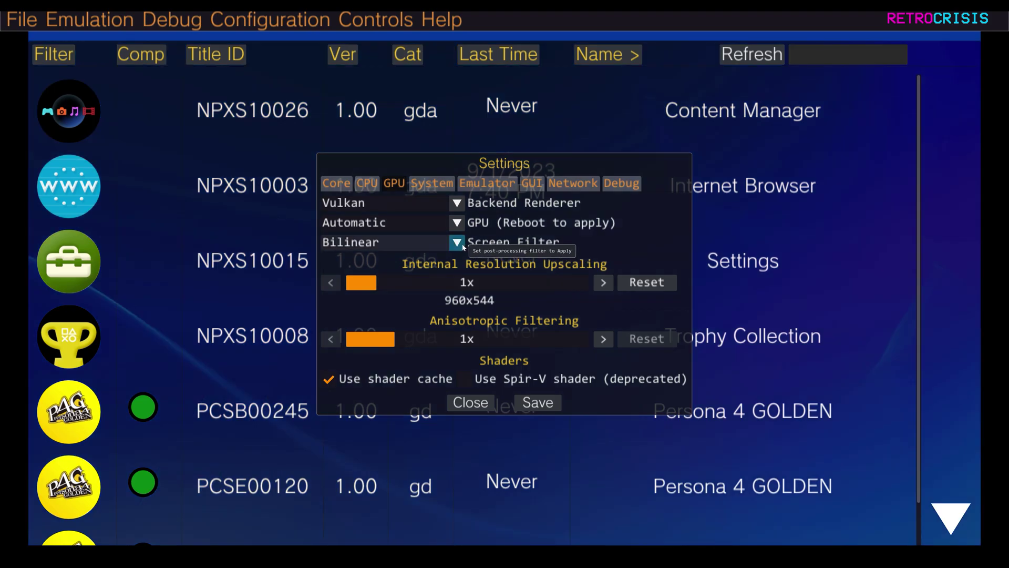
pyautogui.click(462, 246)
pyautogui.click(462, 246)
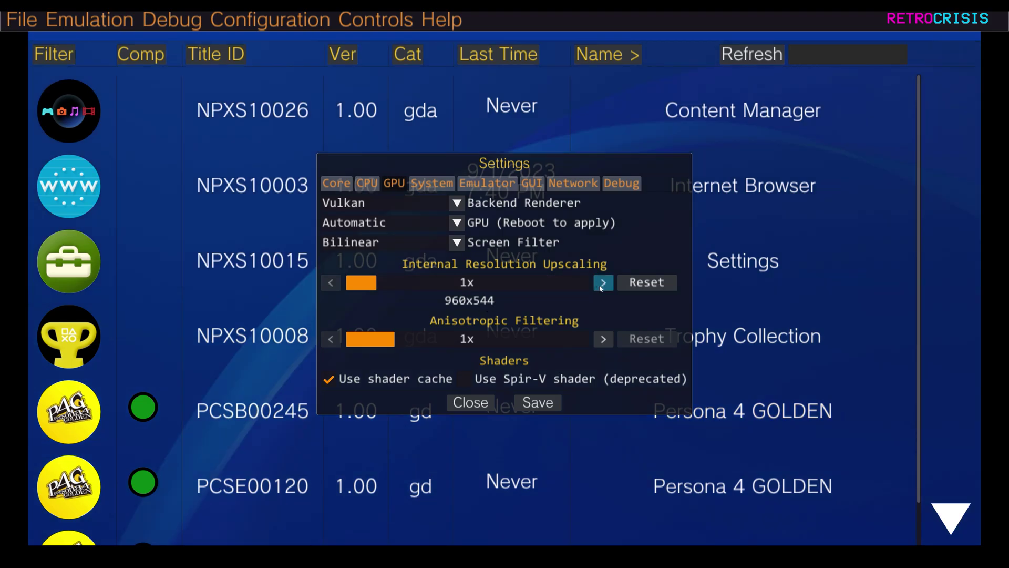
pyautogui.moveTo(578, 283); pyautogui.dragTo(388, 291)
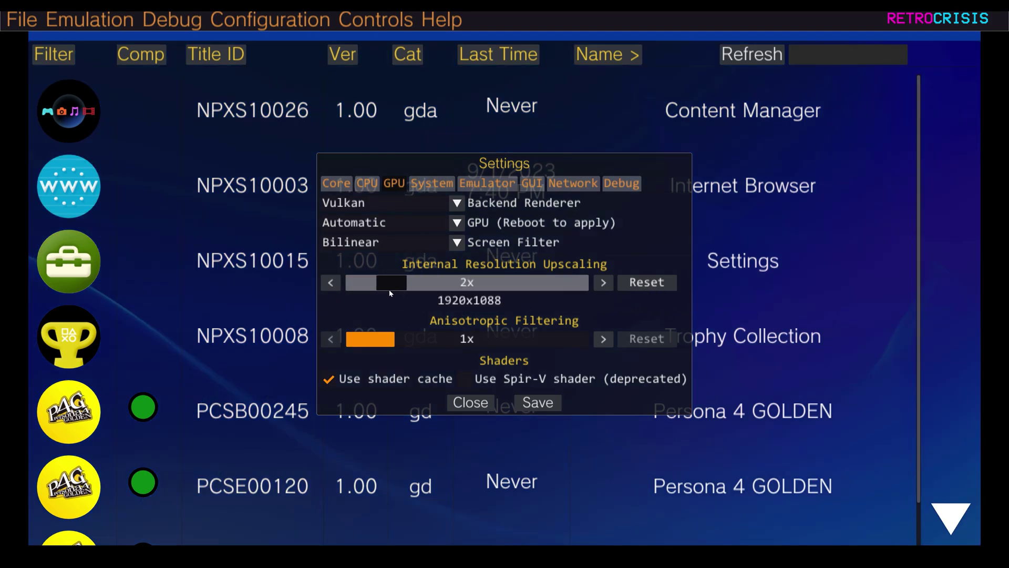
pyautogui.press('Left')
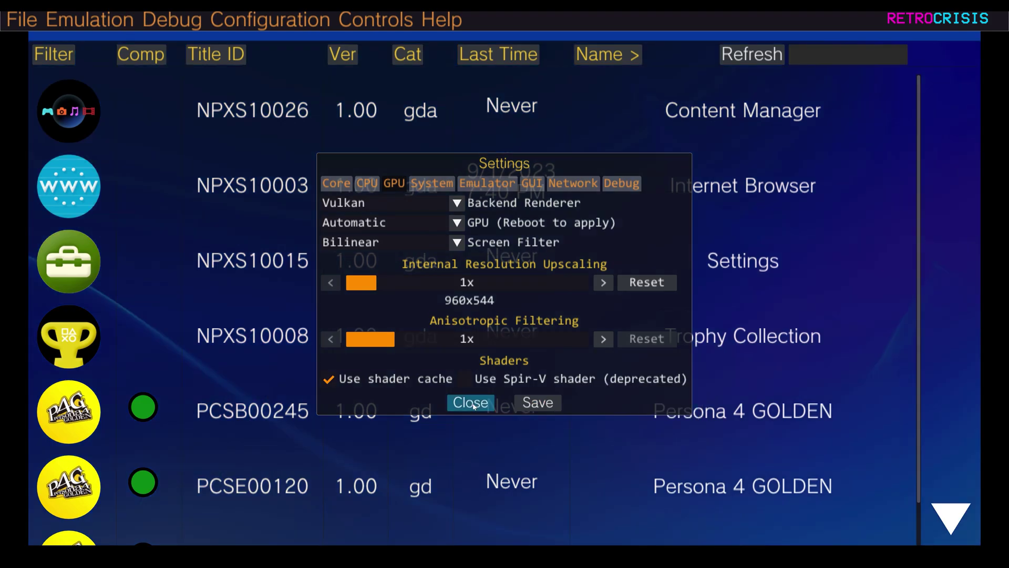
pyautogui.click(471, 404)
# - Check the Controllers list showing one connected controller, then open Keyboard Controls
pyautogui.click(376, 20)
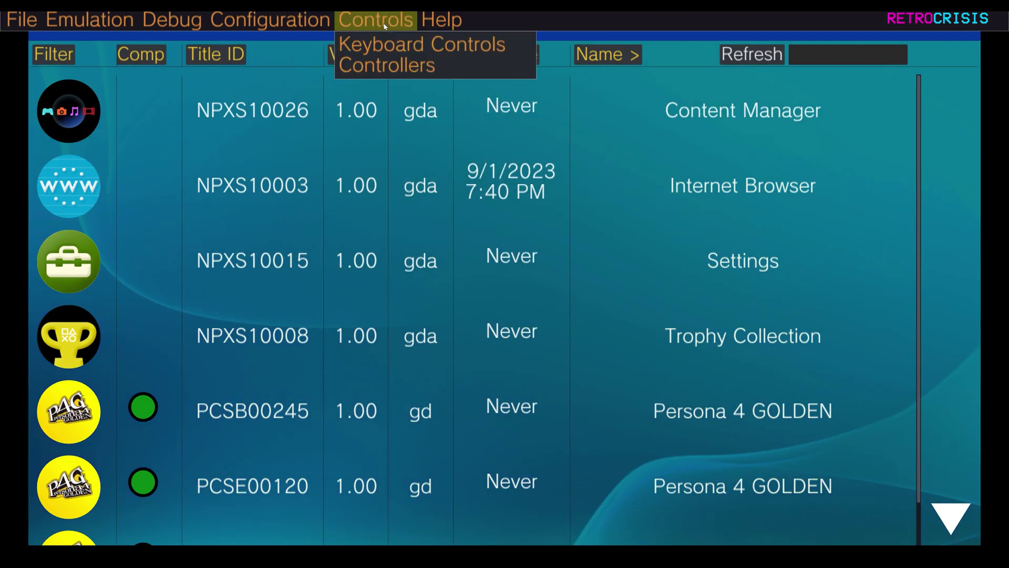
pyautogui.click(391, 64)
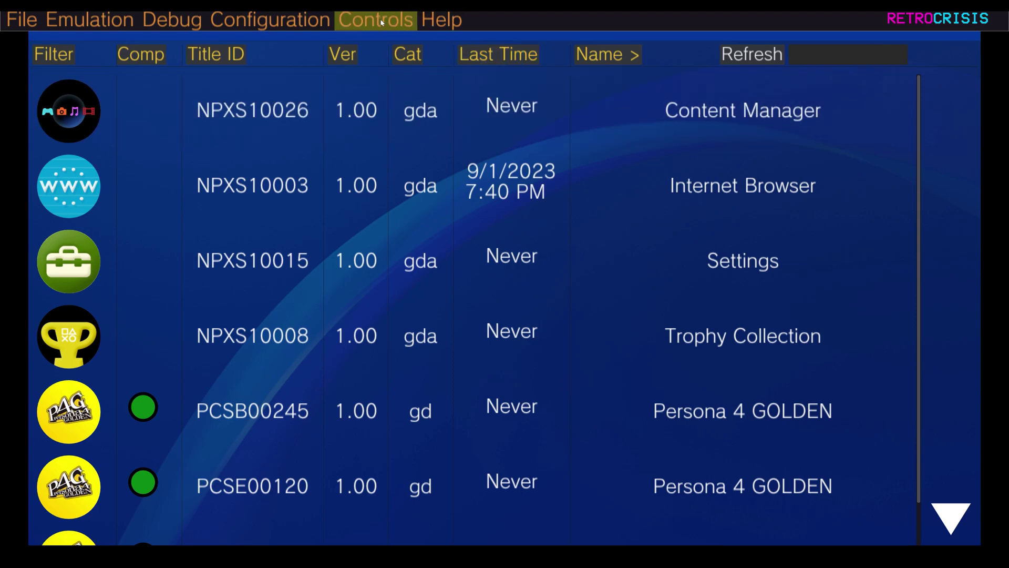
pyautogui.click(376, 20)
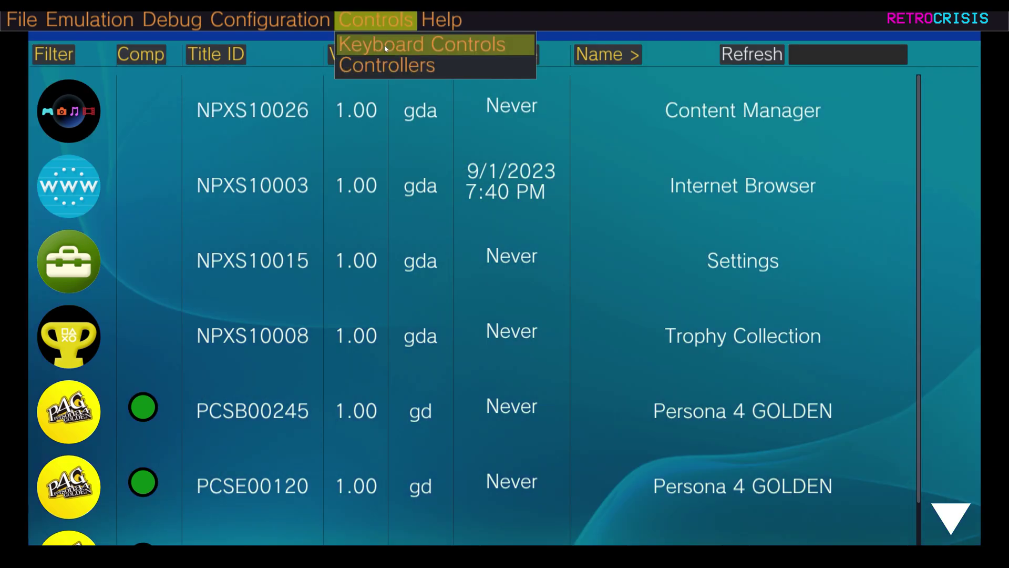
pyautogui.click(385, 49)
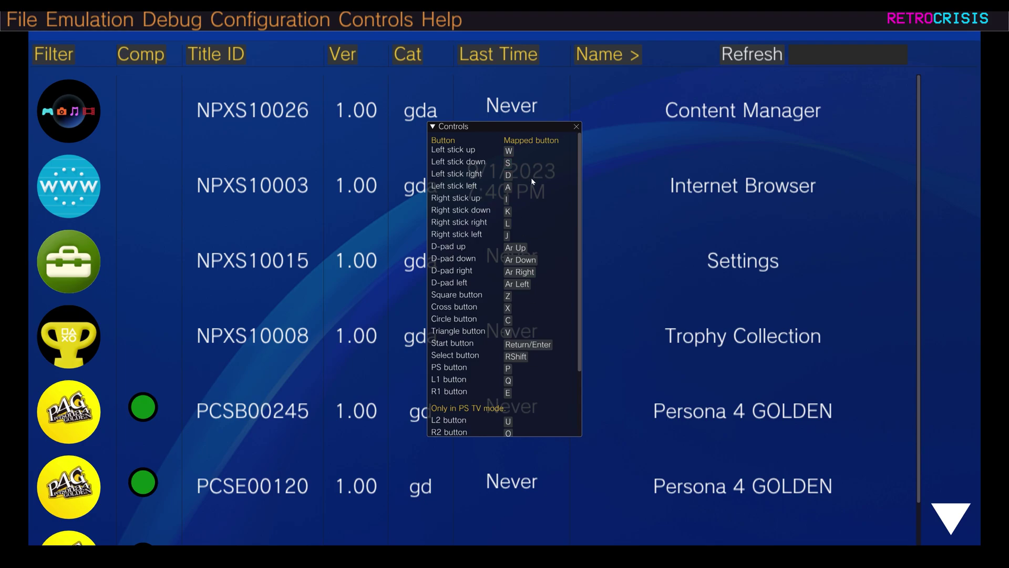
pyautogui.scroll(-1, 581, 217)
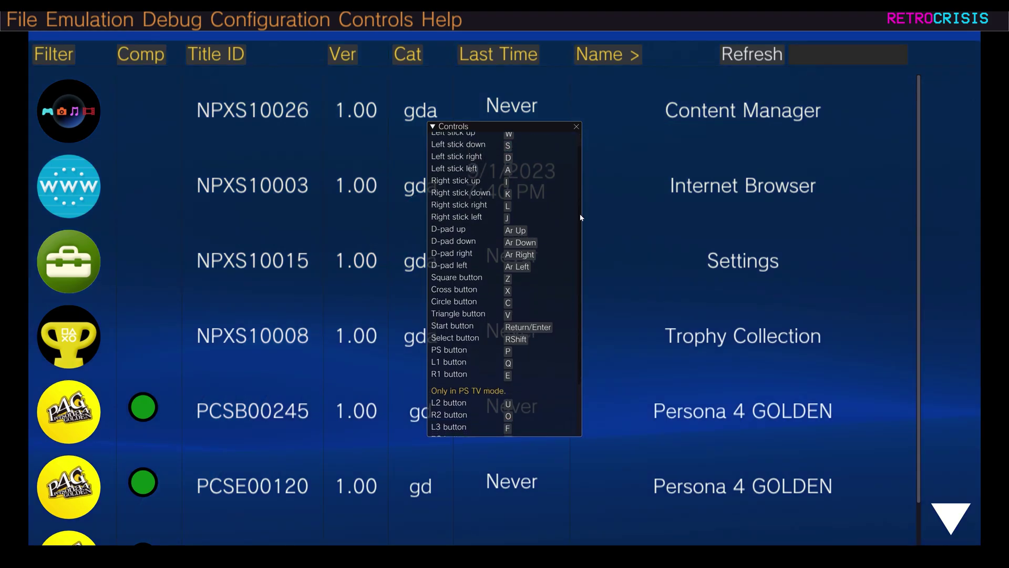
pyautogui.scroll(1, 581, 217)
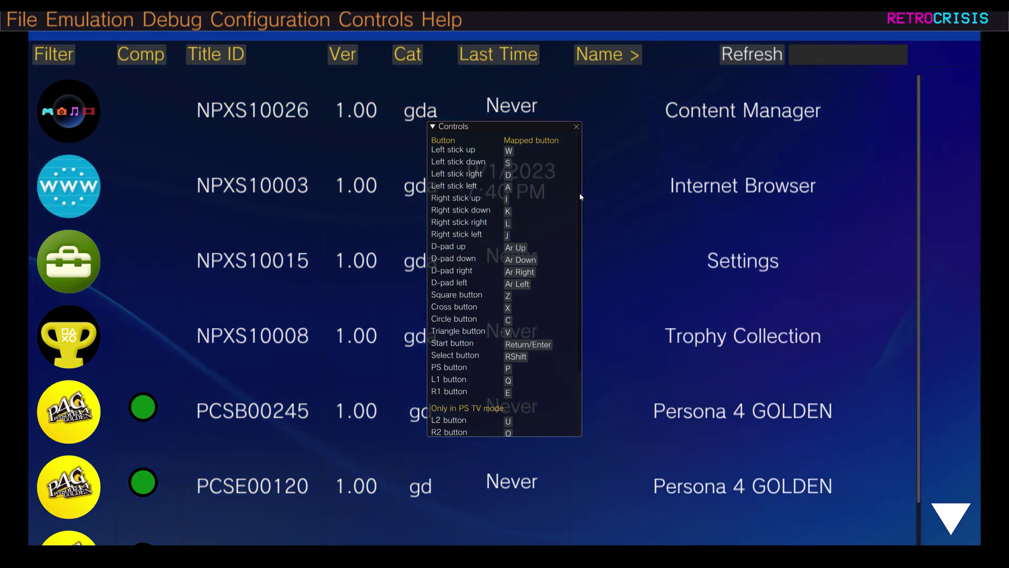
pyautogui.scroll(-4, 559, 286)
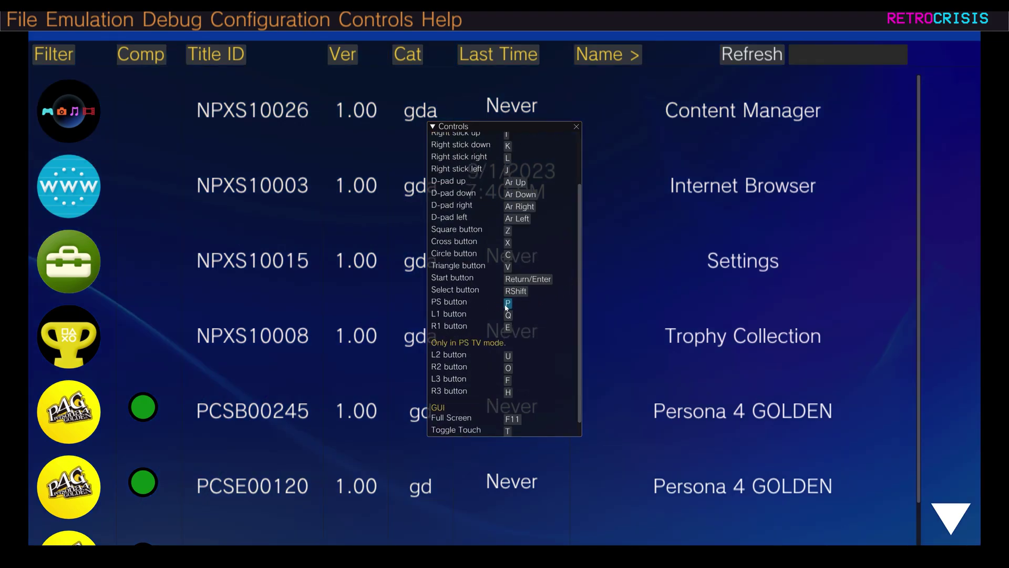
pyautogui.scroll(-1, 481, 406)
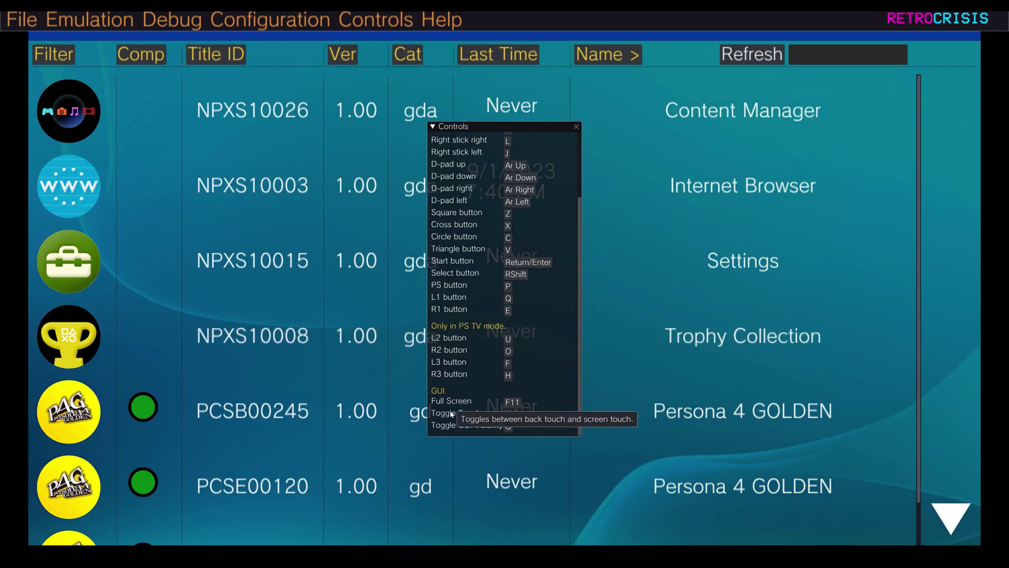